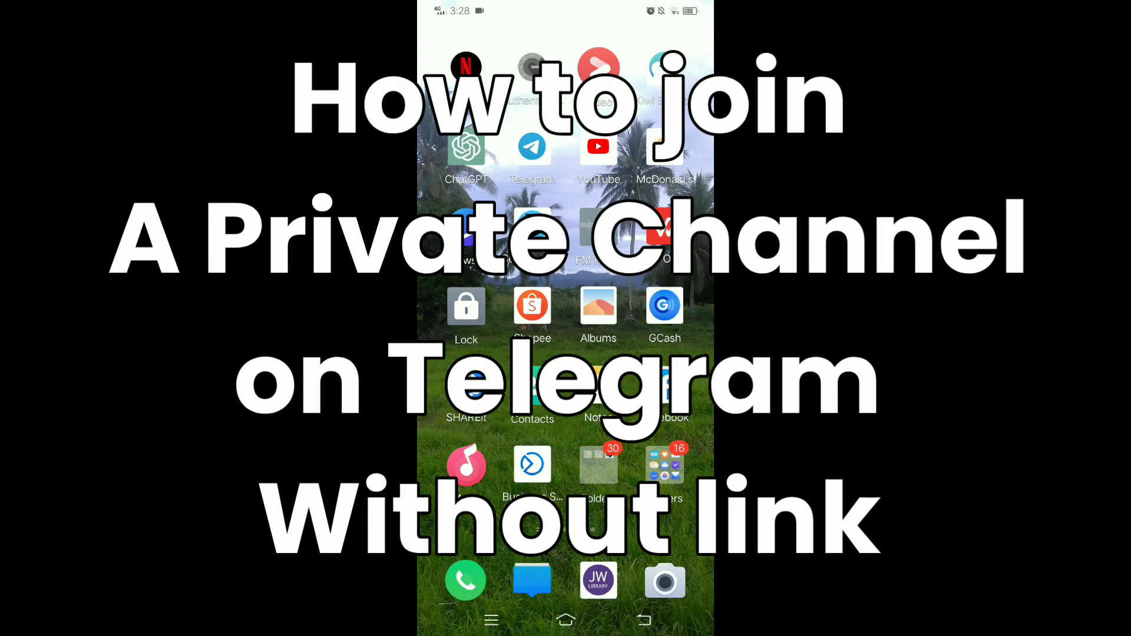
Swipe to another home screen page and launch the Telegram app.
mouse_move(654, 354)
left_mouse_down()
mouse_move(477, 354)
mouse_move(654, 354)
left_mouse_up()
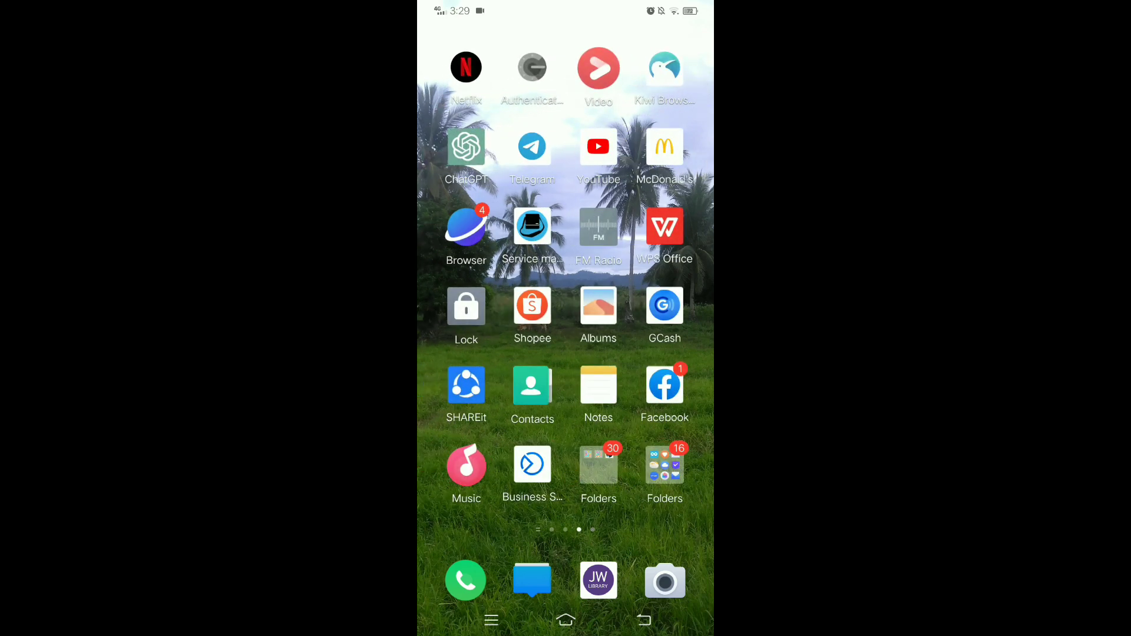
left_click(532, 148)
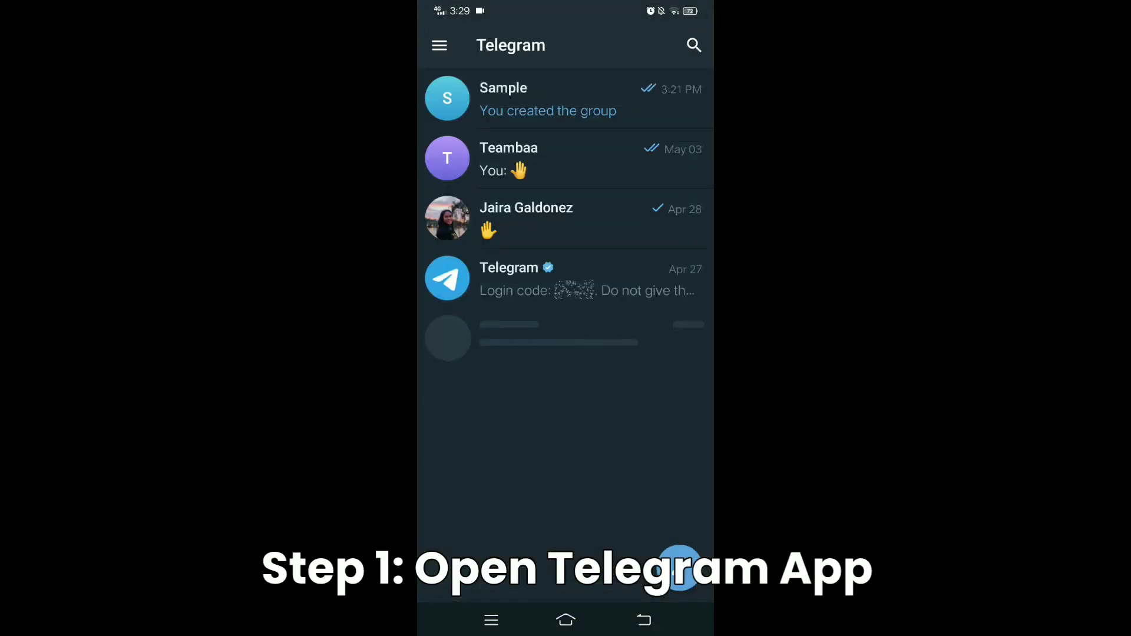
Create a new group named 'Youtube' from the side menu's New Group option.
left_click(440, 45)
left_click(593, 167)
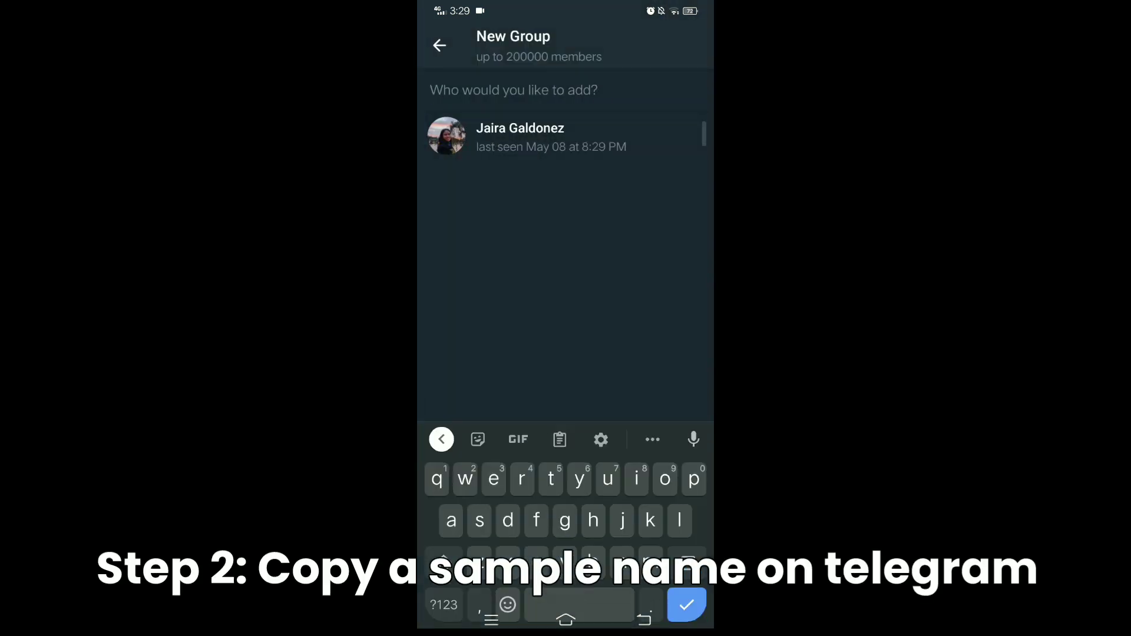
left_click(644, 620)
left_click(680, 550)
left_click(566, 106)
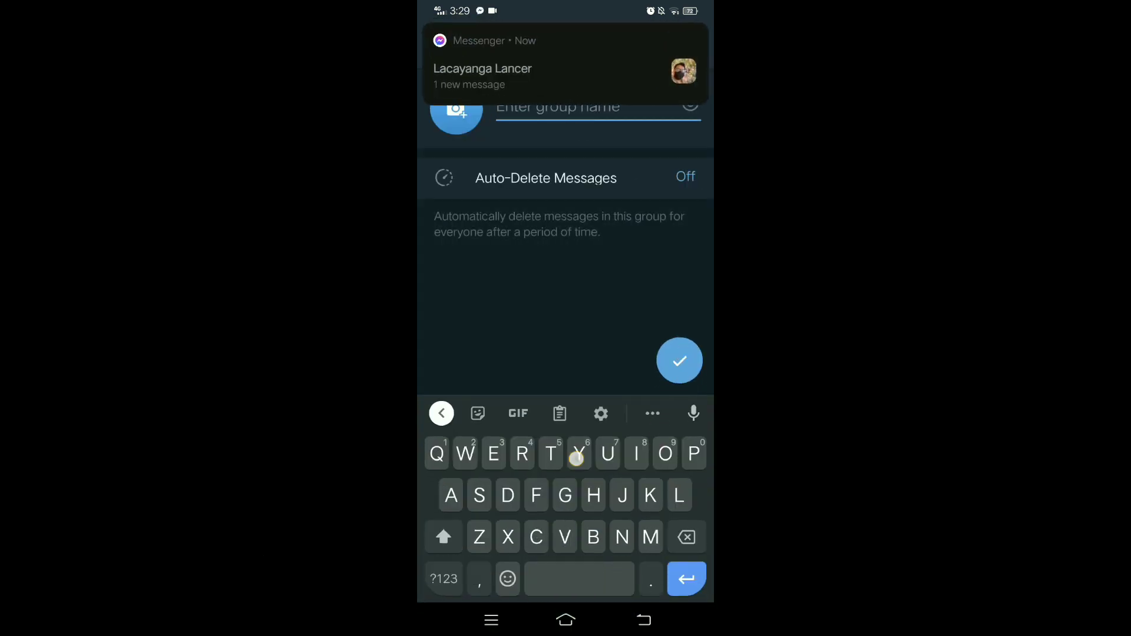
type("Youtube")
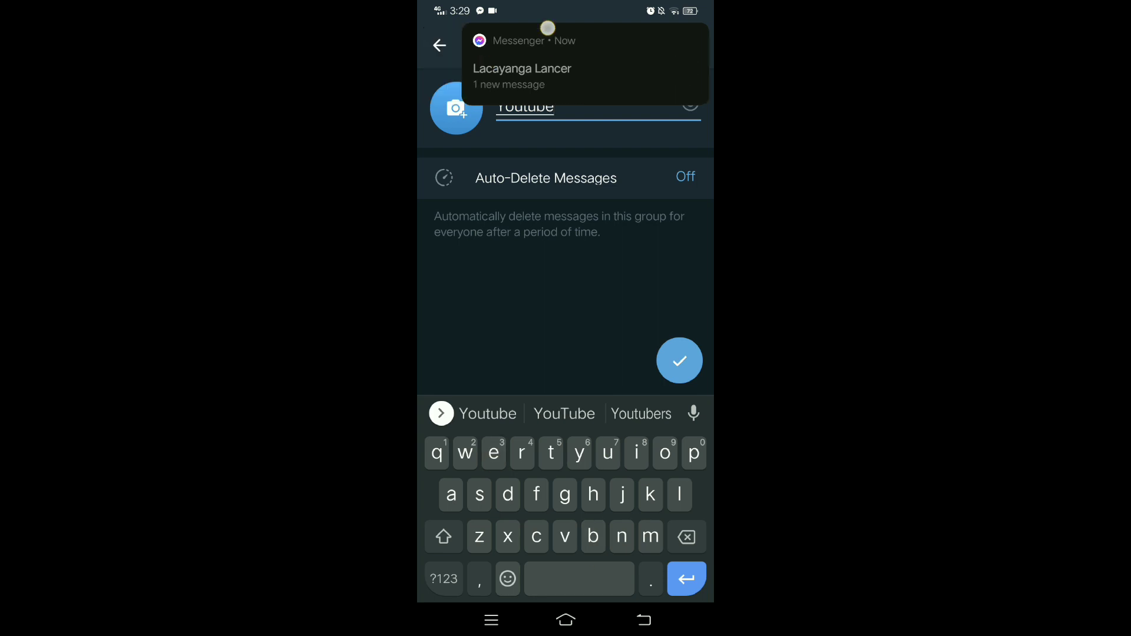
left_click(644, 619)
left_click(679, 569)
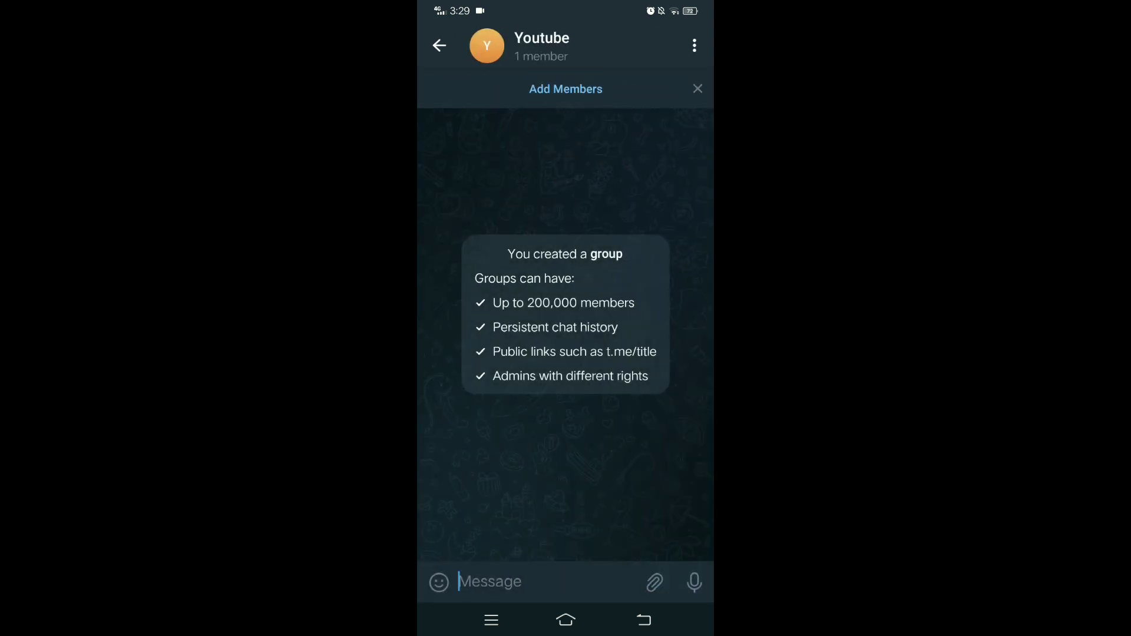
Copy the Youtube group's invite link from Add Members and return to the home screen.
left_click(696, 45)
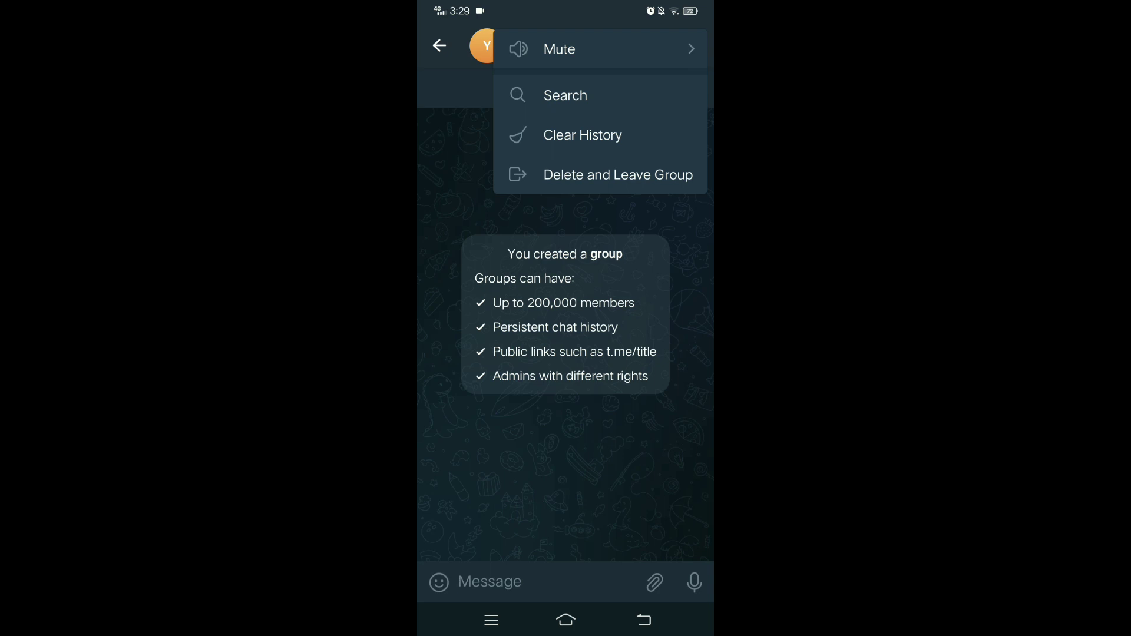
left_click(543, 482)
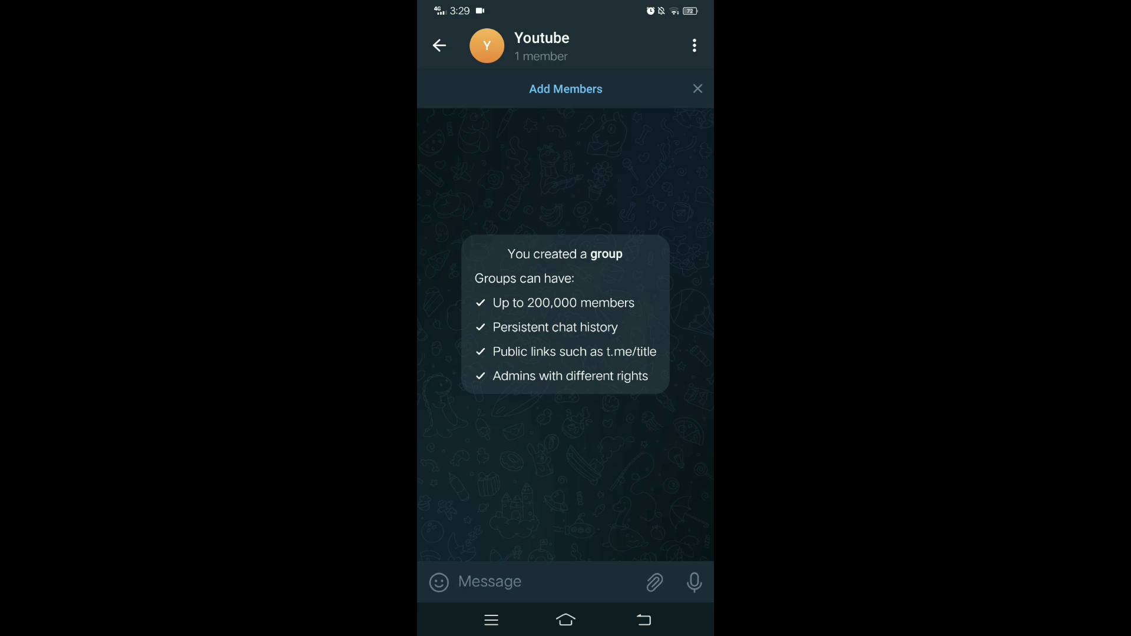
left_click(610, 89)
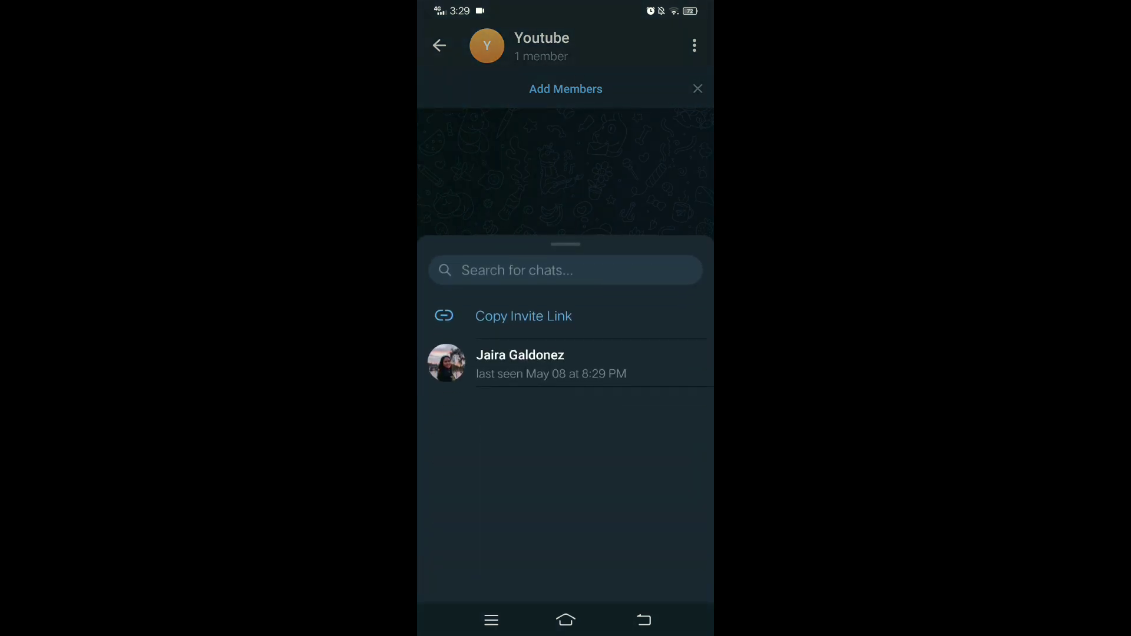
left_click(590, 316)
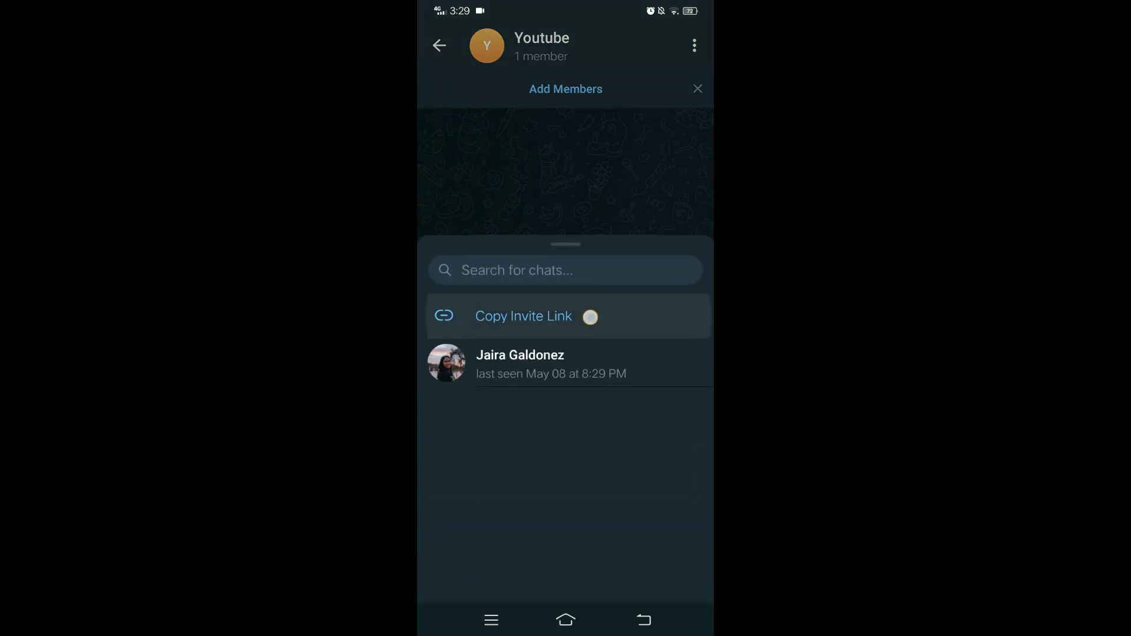
left_click(566, 621)
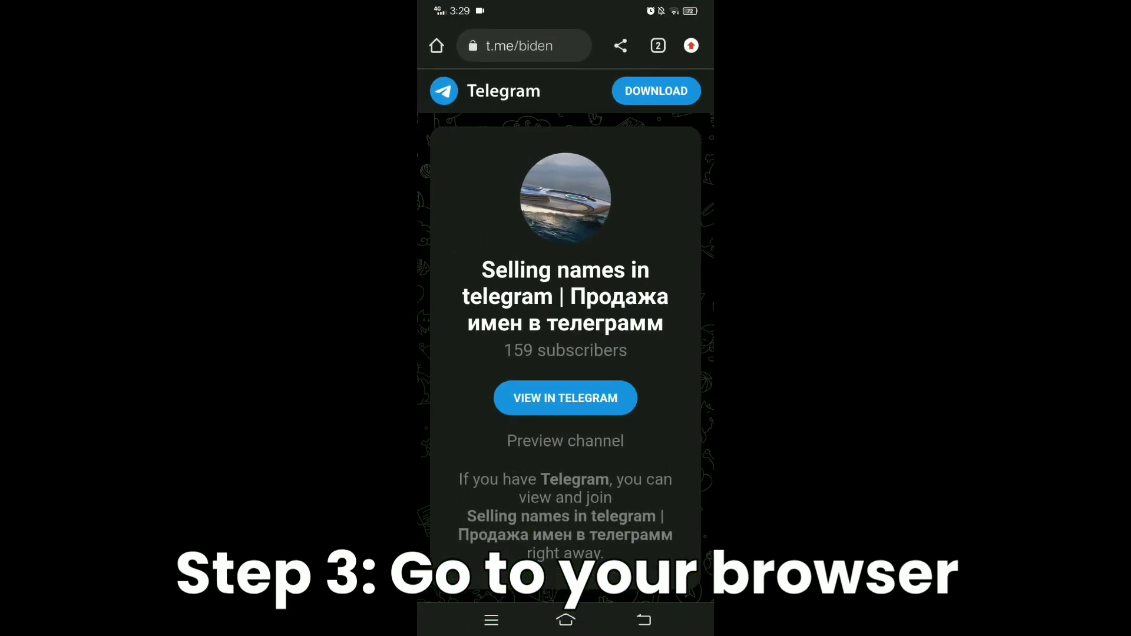
Load the copied Youtube invite link in Chrome's address bar.
left_click(531, 45)
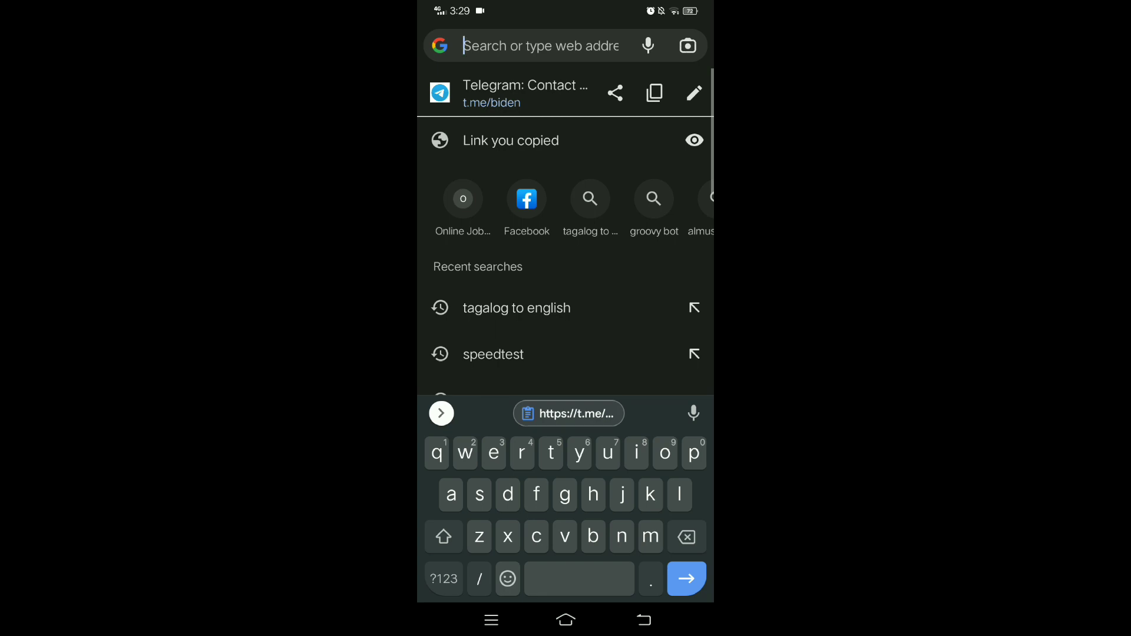
left_click(581, 147)
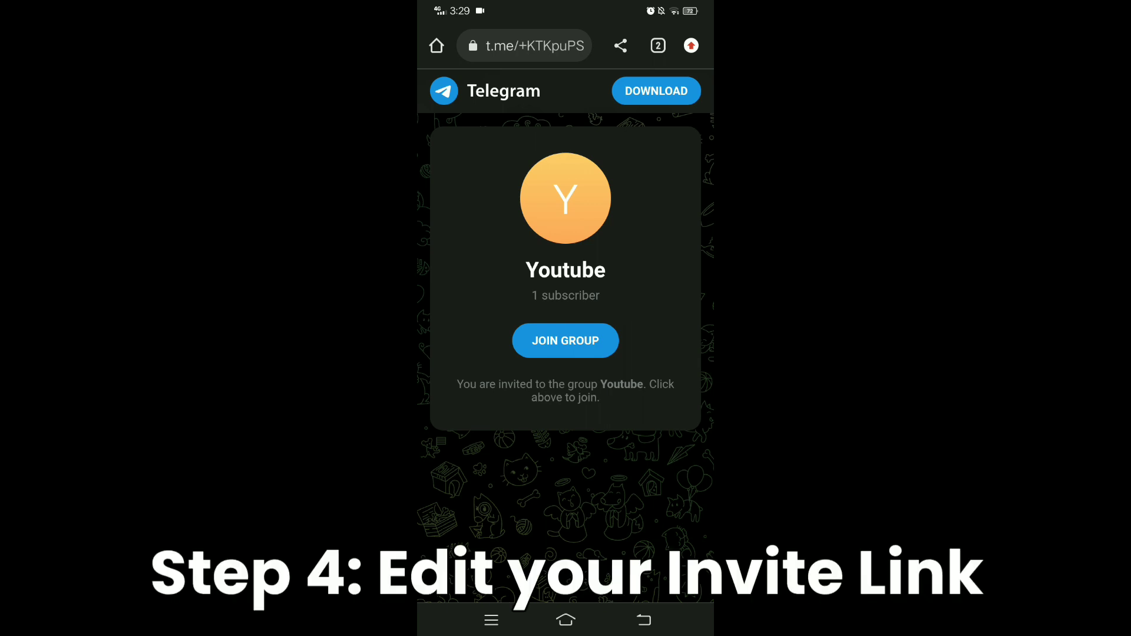
Replace the invite code in the address with 'biden' to load t.me/biden.
left_click(535, 45)
left_click(694, 93)
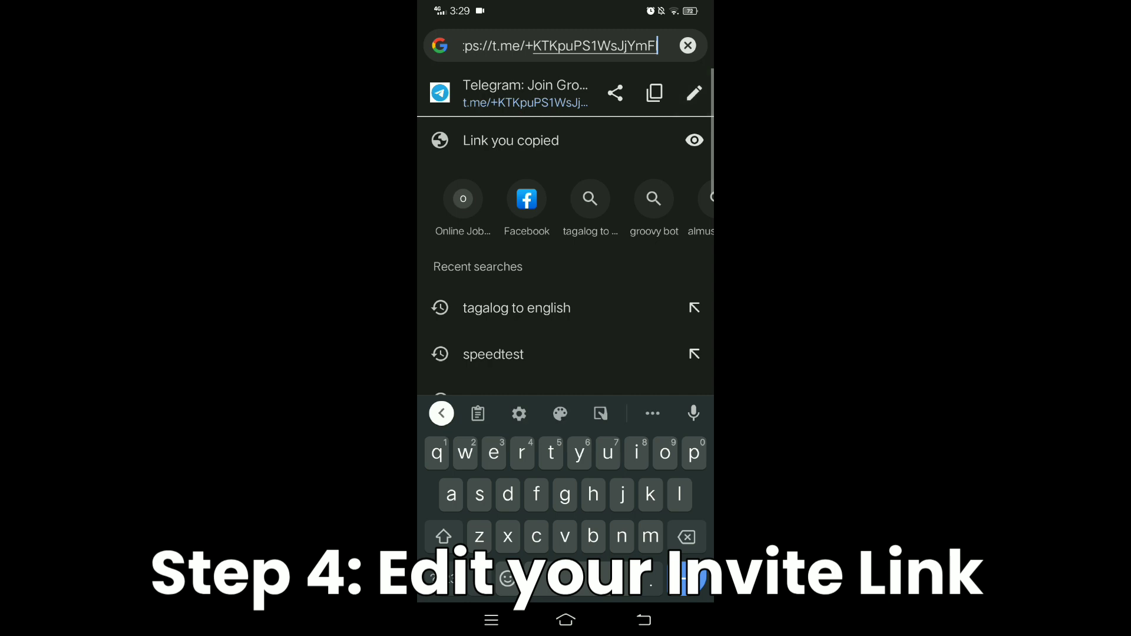
key("BackSpace")
key("BackSpace")
key("BackSpace")
key("BackSpace")
key("BackSpace")
key("BackSpace")
key("BackSpace")
key("BackSpace")
key("BackSpace")
key("BackSpace")
key("BackSpace")
key("BackSpace")
key("BackSpace")
key("BackSpace")
key("BackSpace")
key("BackSpace")
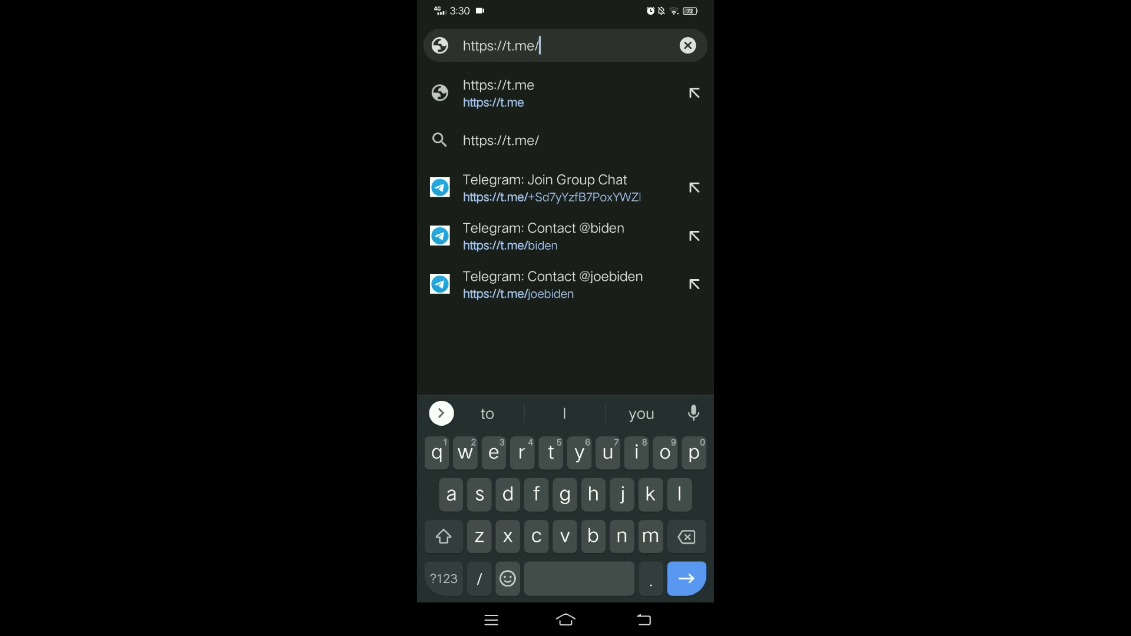
type("b")
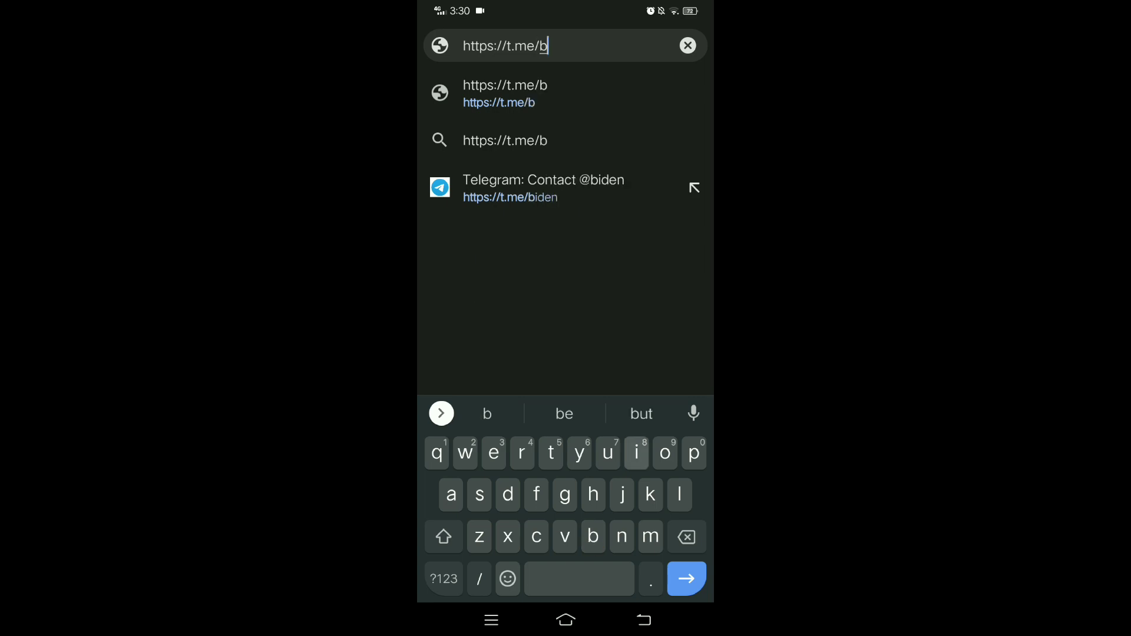
type("iden")
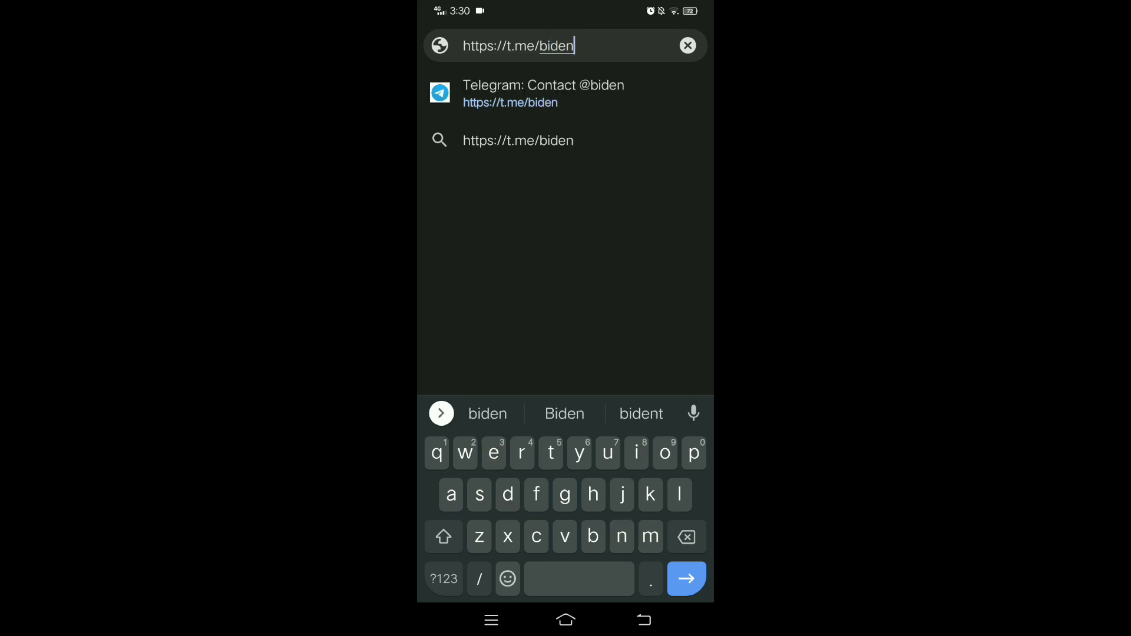
key("Return")
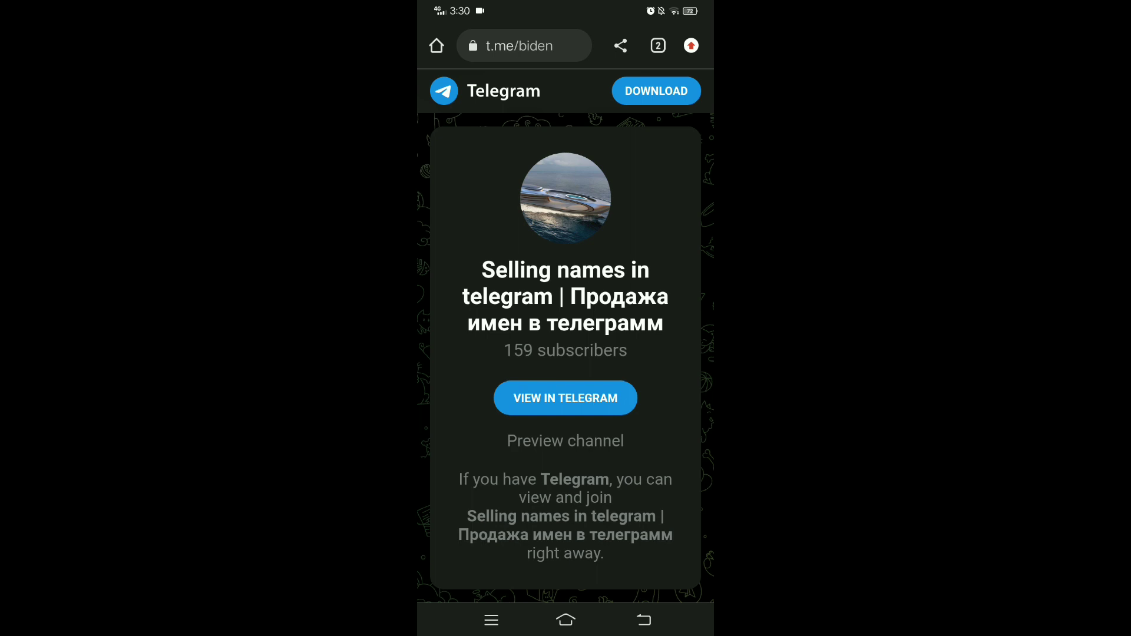
left_click(523, 45)
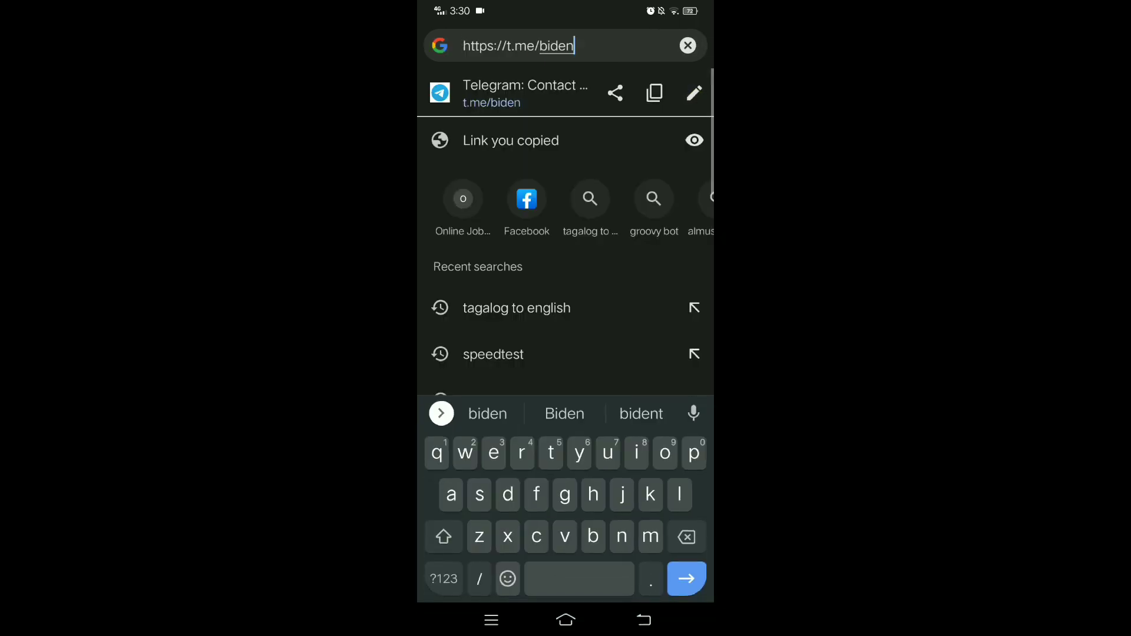
key("BackSpace")
key("BackSpace")
key("BackSpace")
key("BackSpace")
key("BackSpace")
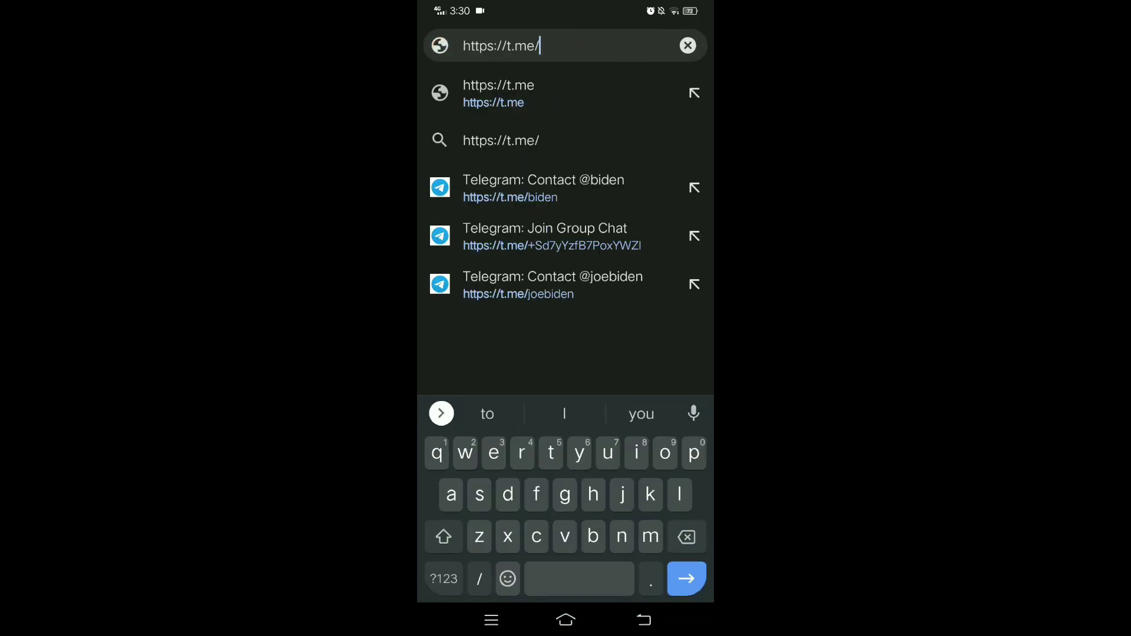
type("m")
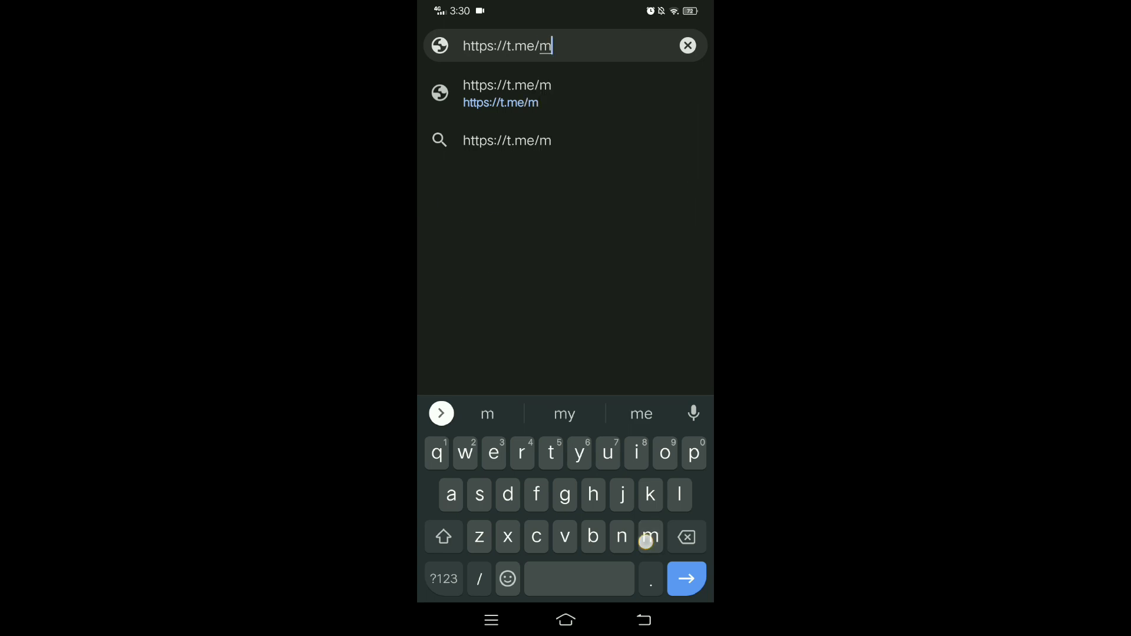
type("iley")
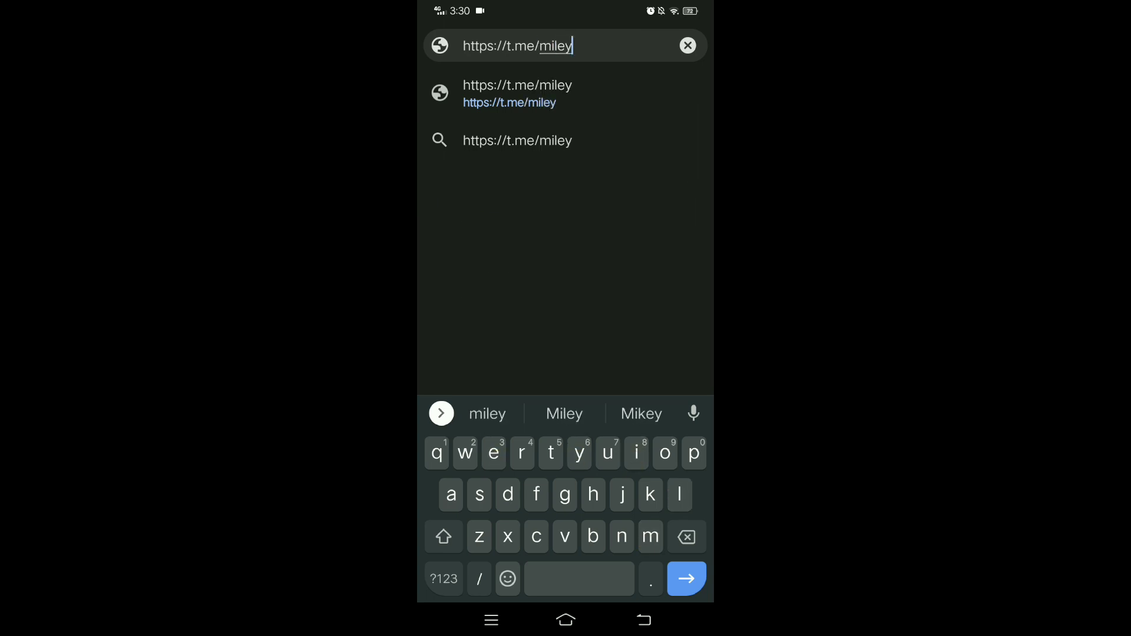
type("cyrus")
left_click(686, 578)
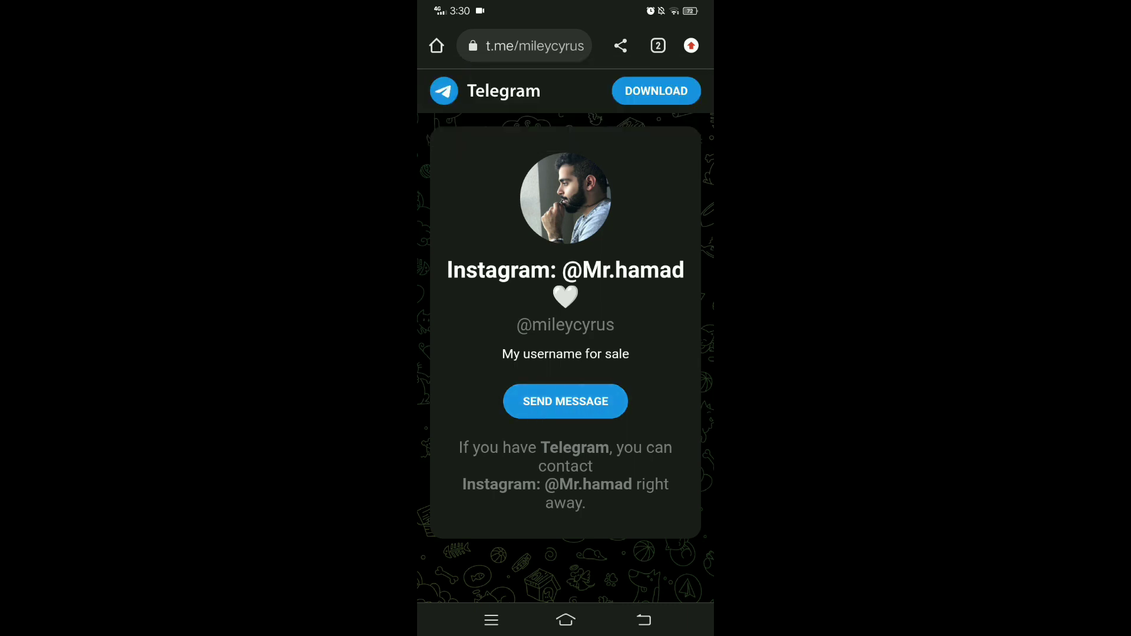
left_click(534, 44)
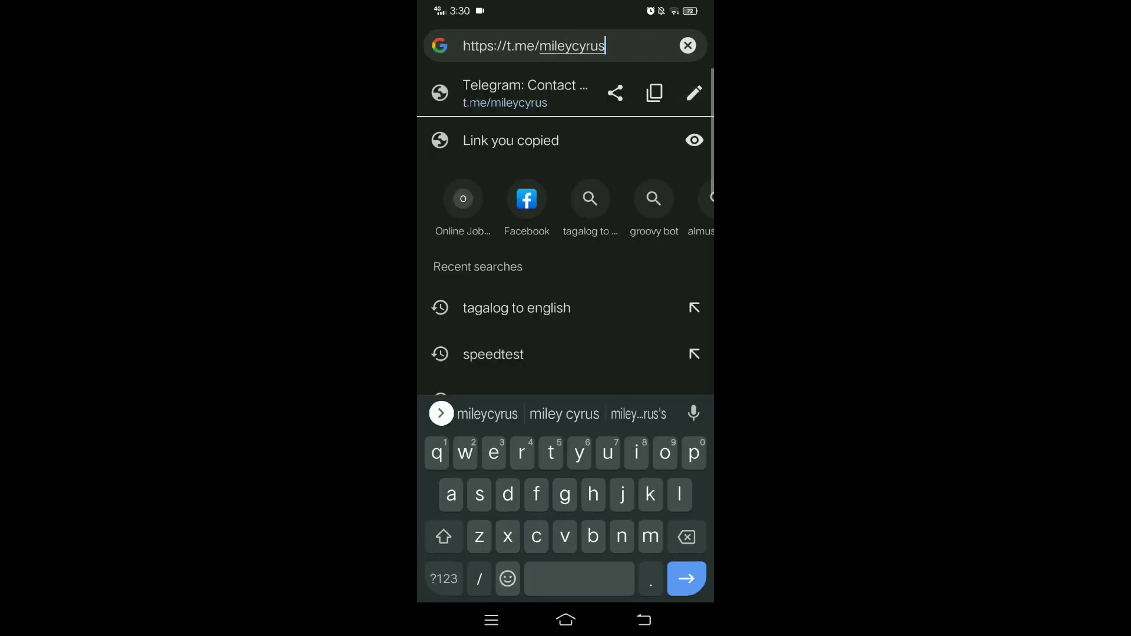
key("BackSpace")
key("BackSpace")
key("BackSpace")
key("BackSpace")
key("BackSpace")
key("BackSpace")
key("BackSpace")
key("BackSpace")
Try a numbered t.me link, then reopen the copied invite link.
left_click(444, 579)
type("14344")
key("Return")
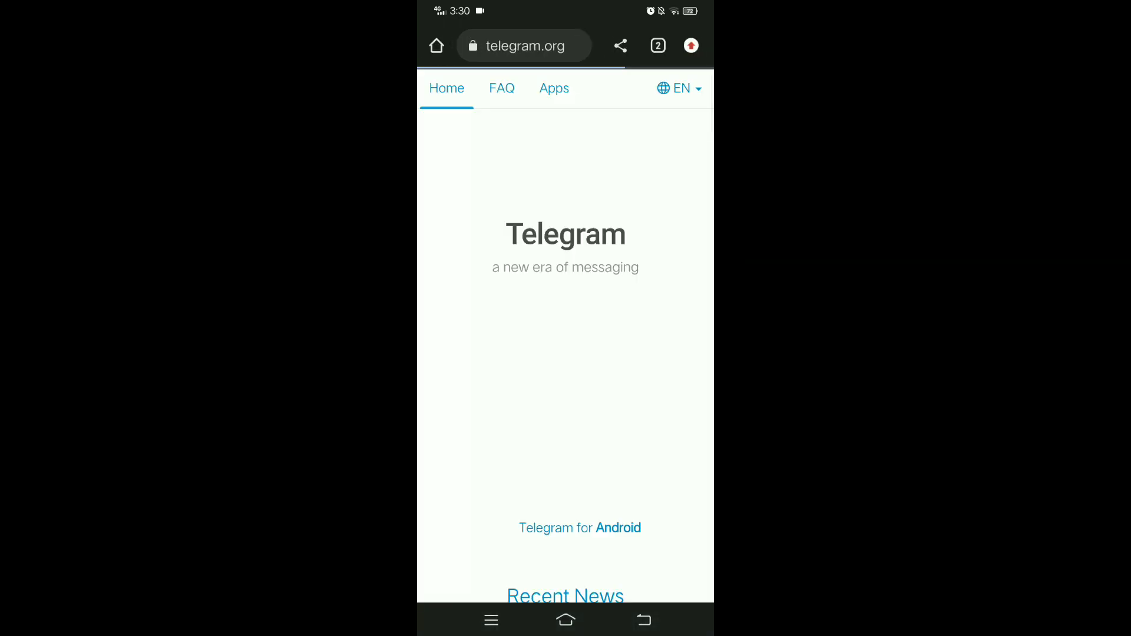
left_click(525, 45)
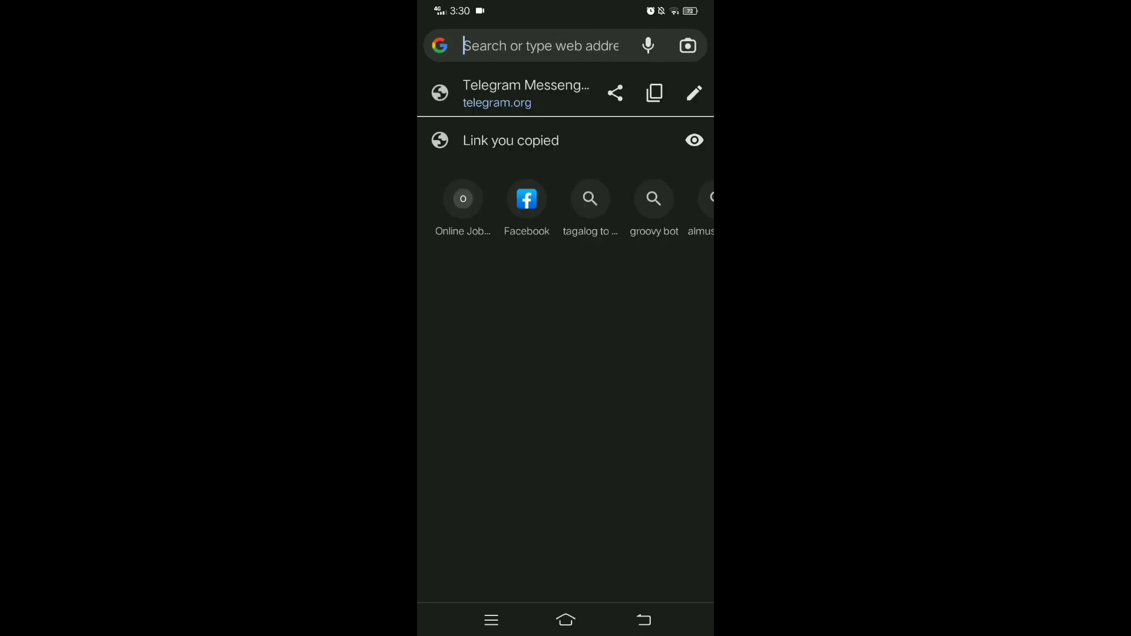
left_click(694, 93)
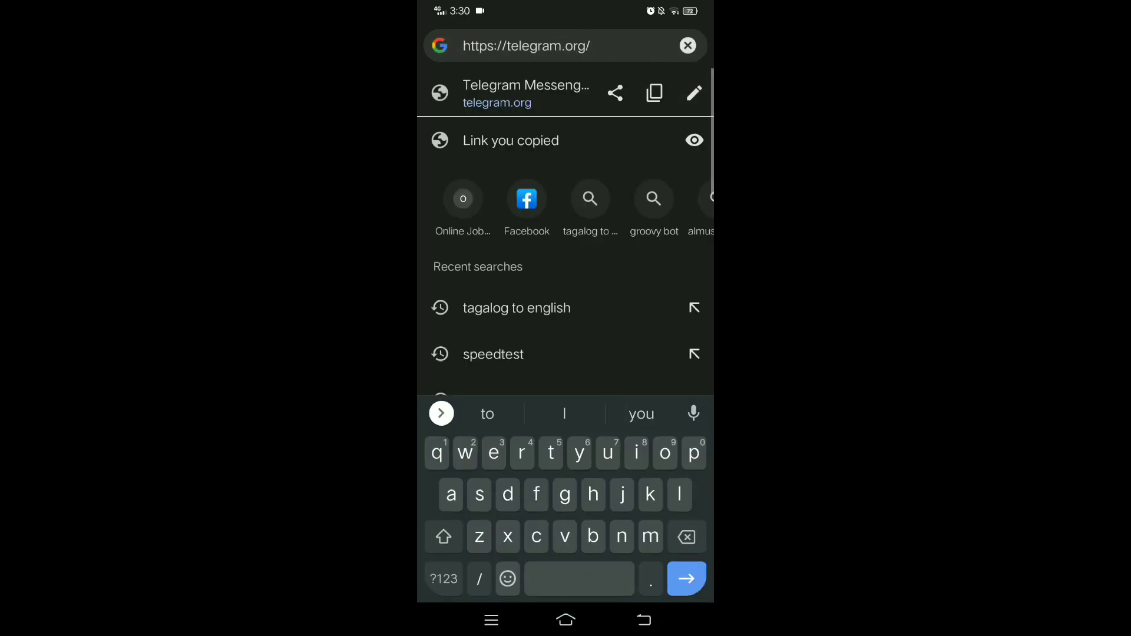
left_click(552, 144)
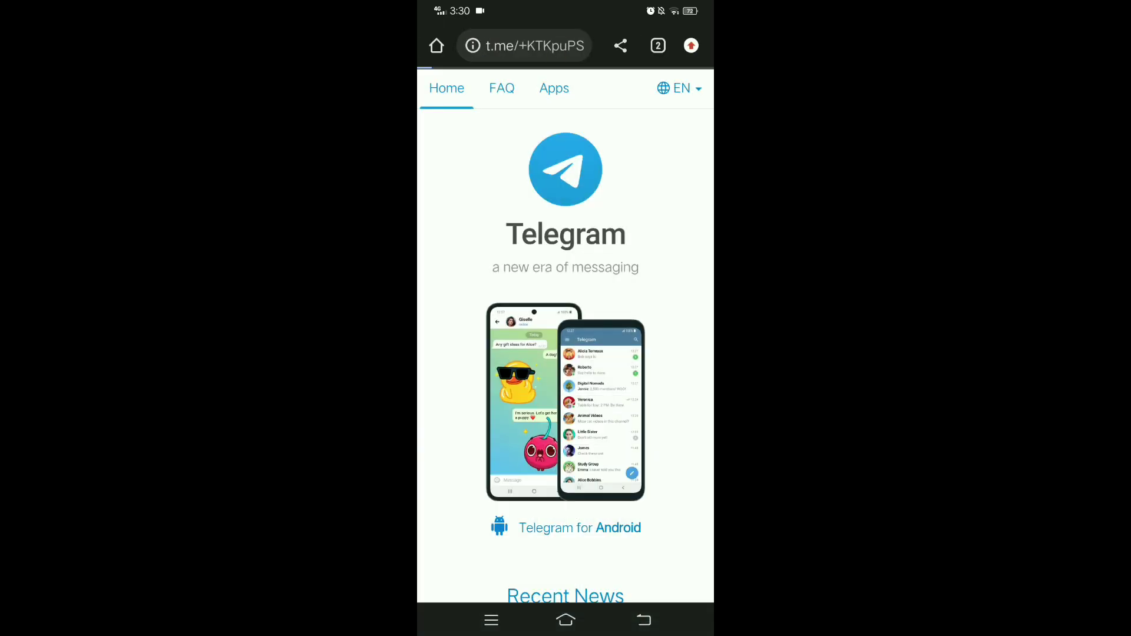
left_click(526, 45)
left_click(694, 93)
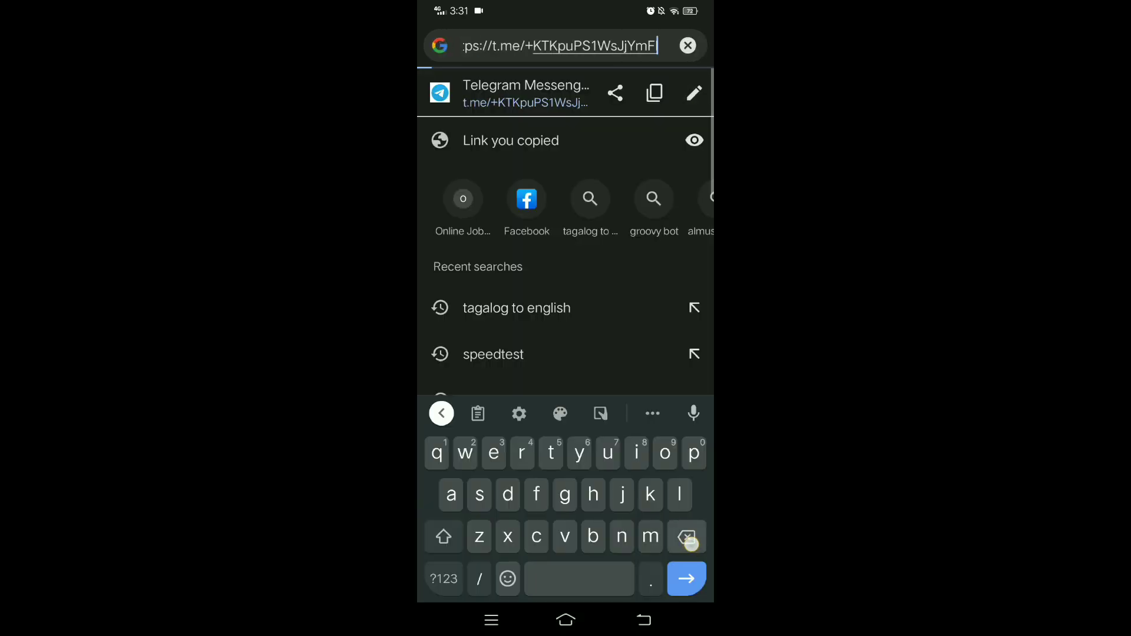
key("BackSpace")
key("BackSpace")
key("BackSpace")
key("BackSpace")
key("BackSpace")
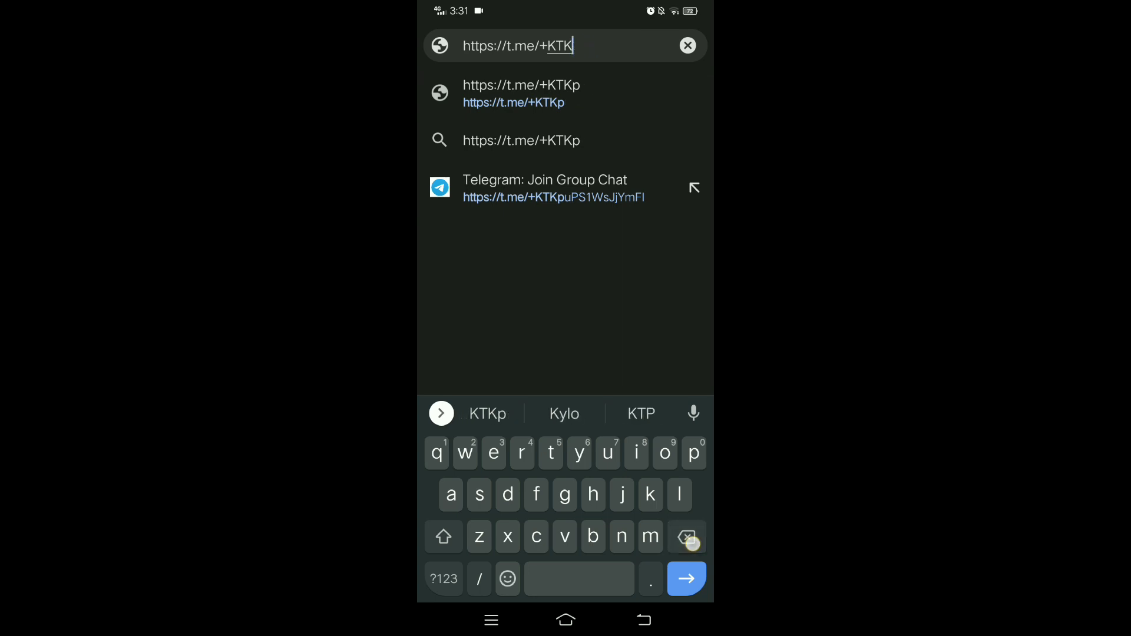
key("BackSpace")
key("BackSpace")
key("BackSpace")
key("BackSpace")
key("BackSpace")
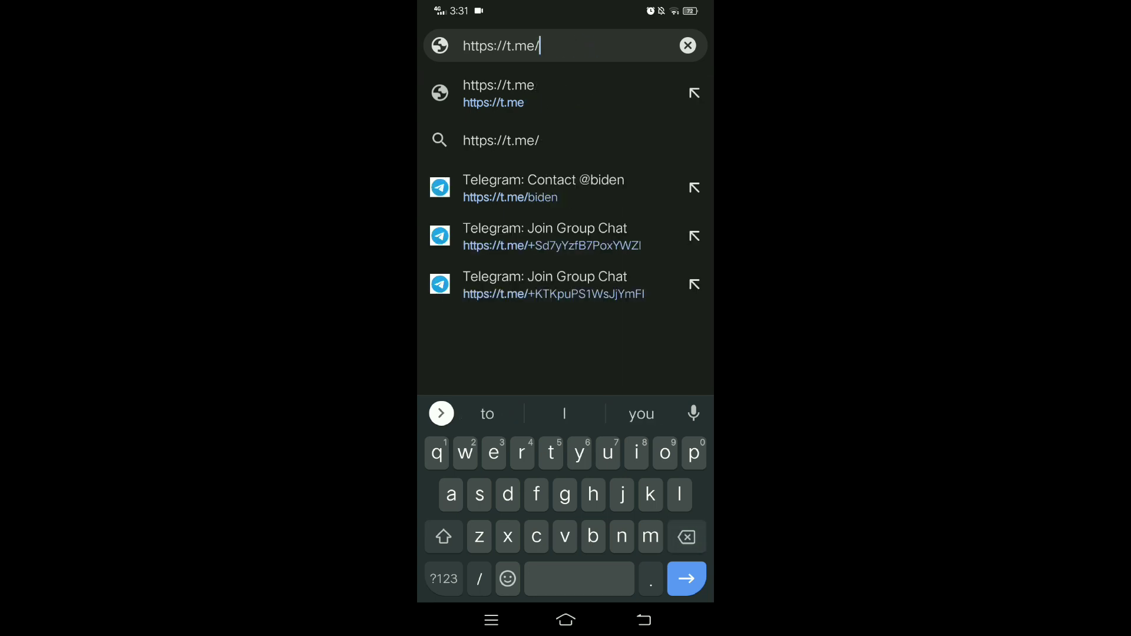
type("heartfe")
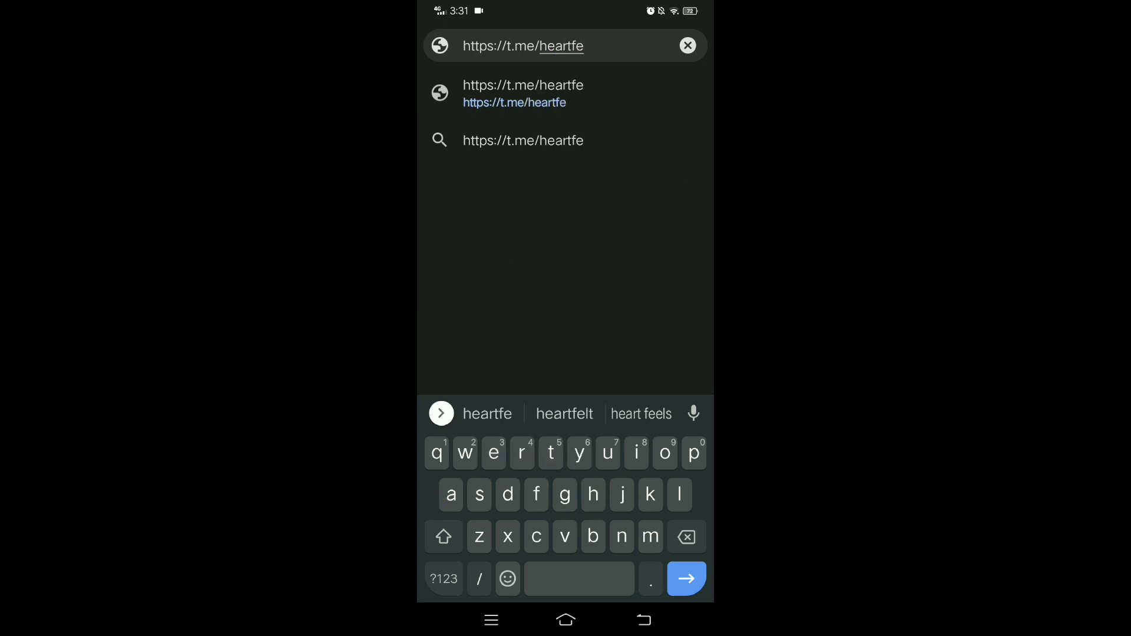
type("lt")
key("Return")
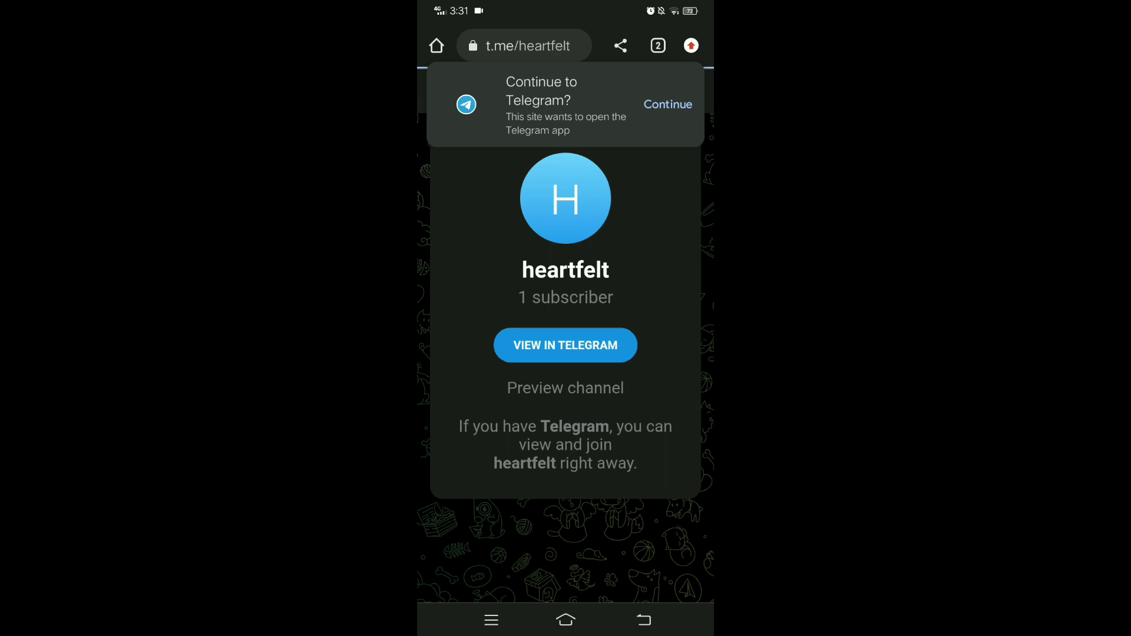
Return via recent apps to the heartfelt channel in Telegram.
left_click(491, 621)
left_click(561, 316)
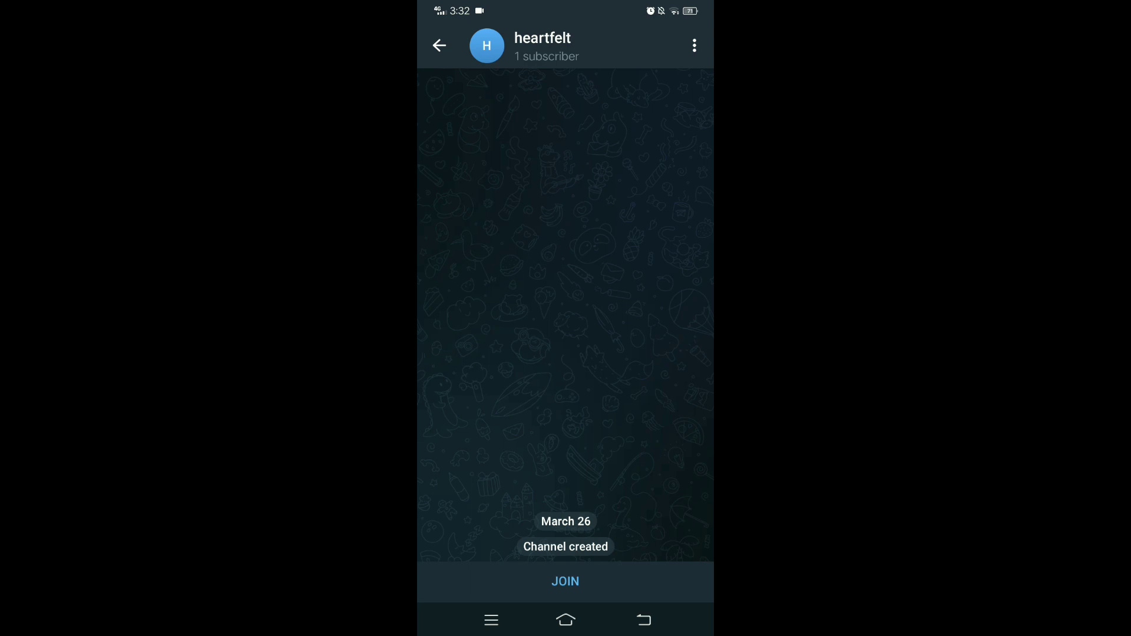
Back out of the heartfelt channel to the chat list and start a chat search.
left_click(439, 46)
left_click(440, 46)
left_click(695, 44)
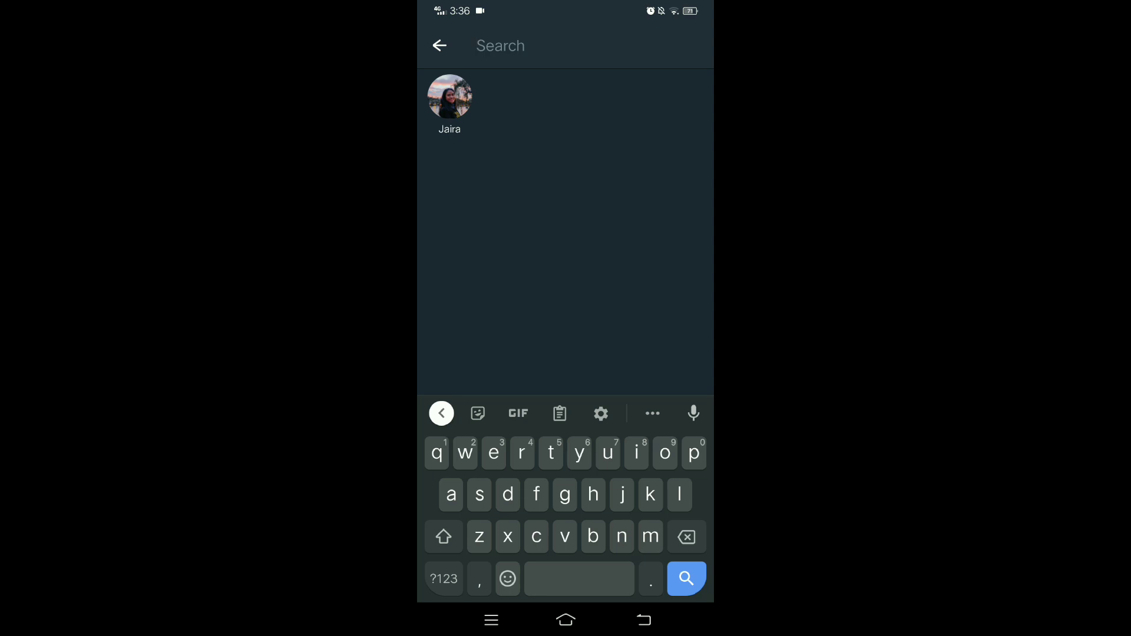
left_click(435, 315)
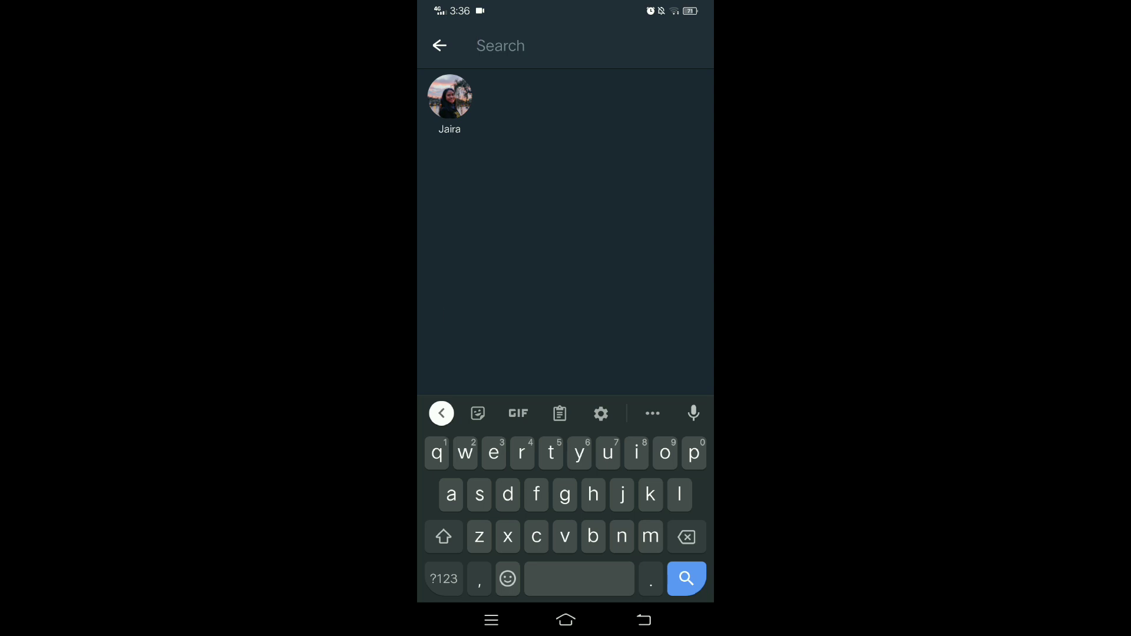